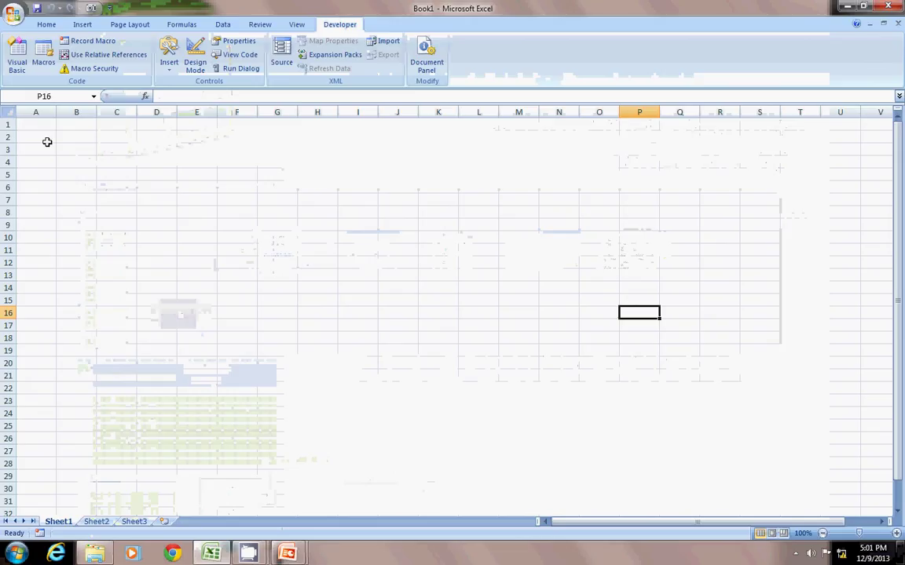
Select cells B4 through E11 on the blank worksheet.
mouse_move(67, 162)
mouse_down()
mouse_move(192, 251)
mouse_move(94, 162)
mouse_up()
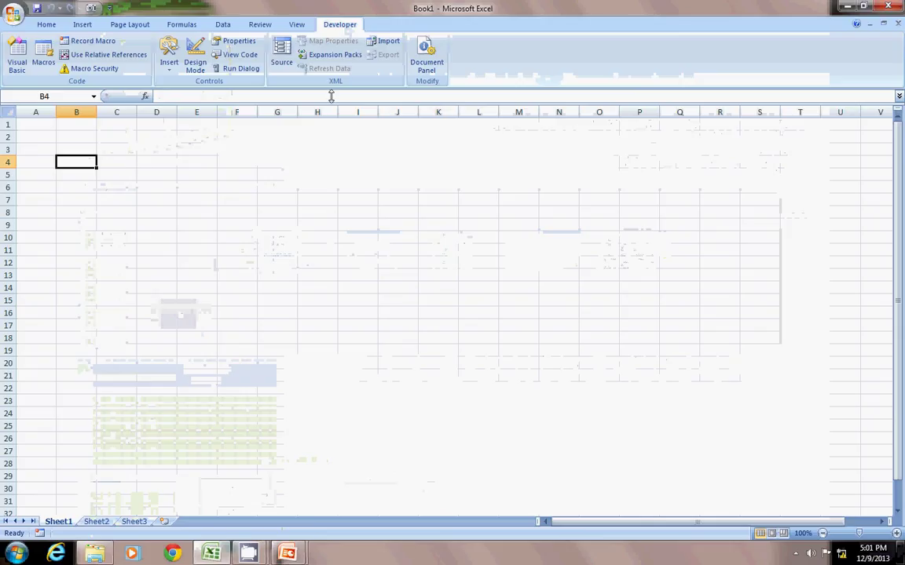
Open Excel Options from the Office menu and confirm it with OK.
click(13, 12)
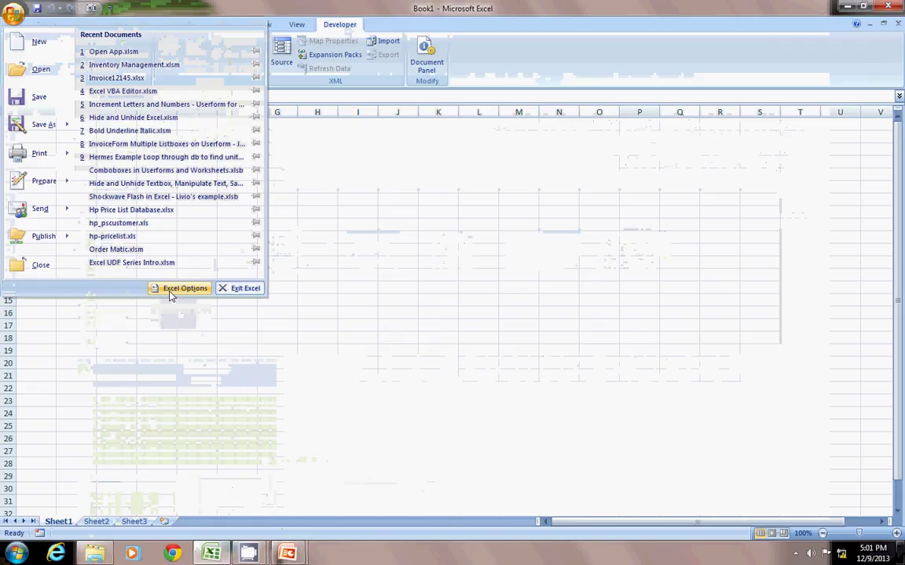
click(179, 288)
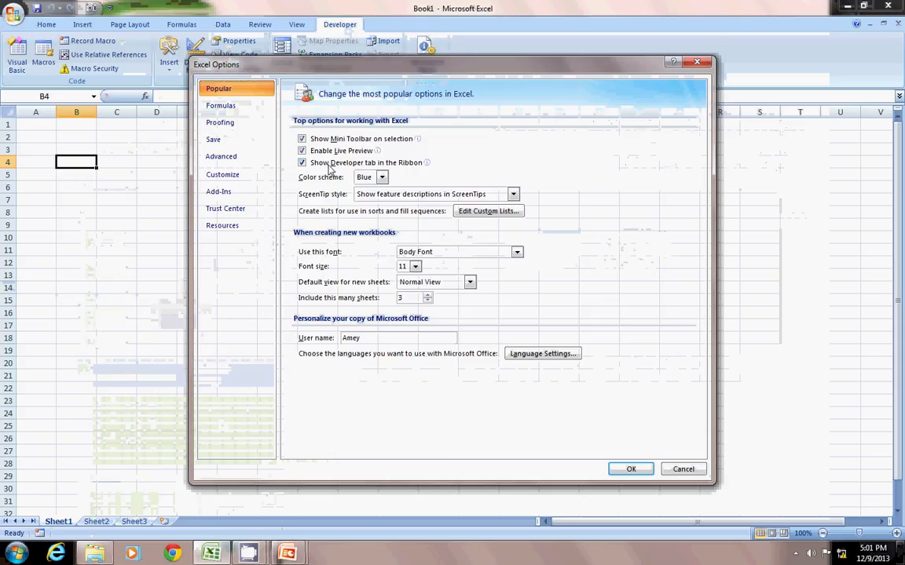
click(631, 468)
click(397, 124)
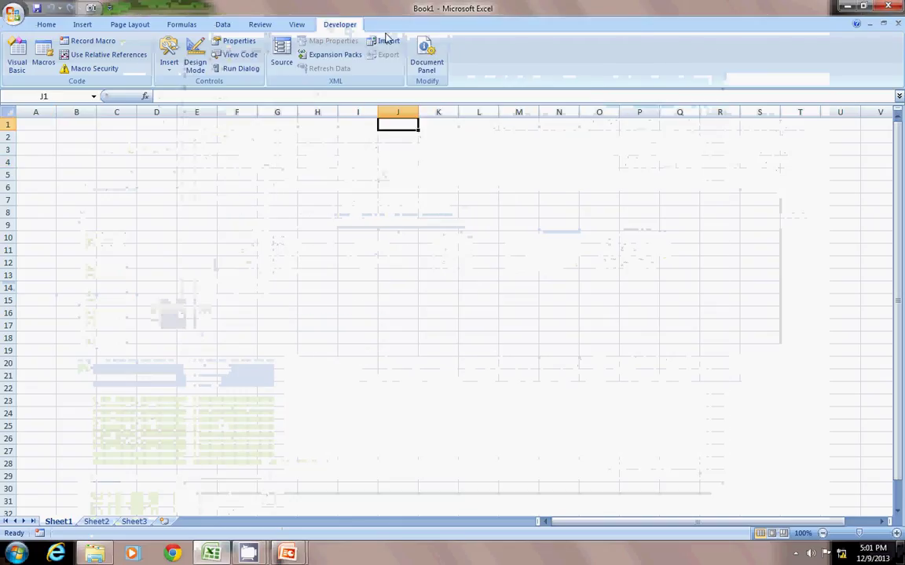
Bring up and dismiss the ribbon customization menu, then select cell E15.
right_click(385, 36)
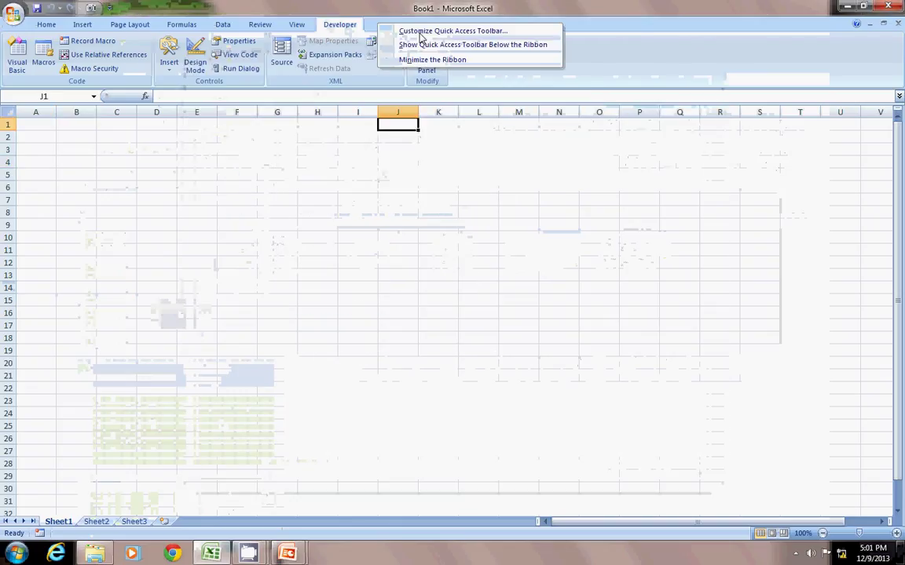
click(512, 48)
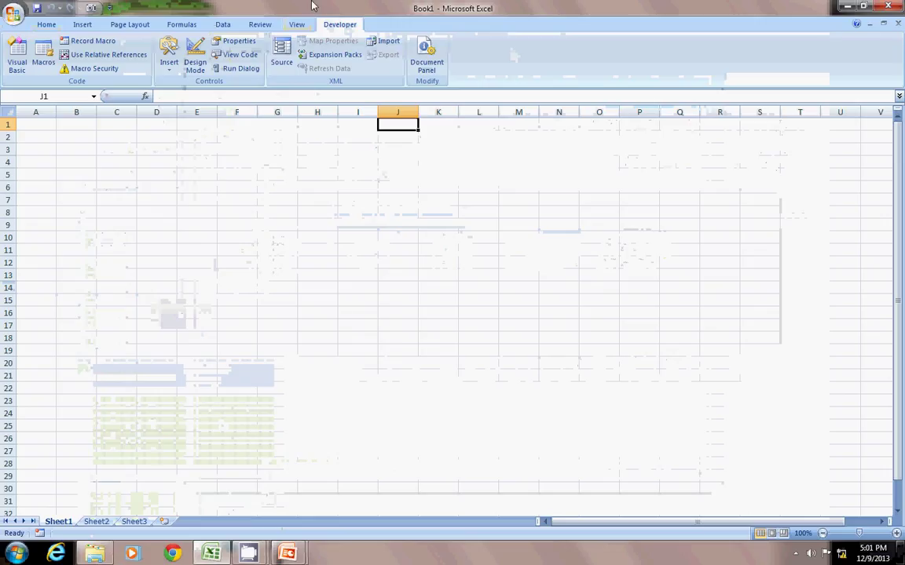
click(196, 300)
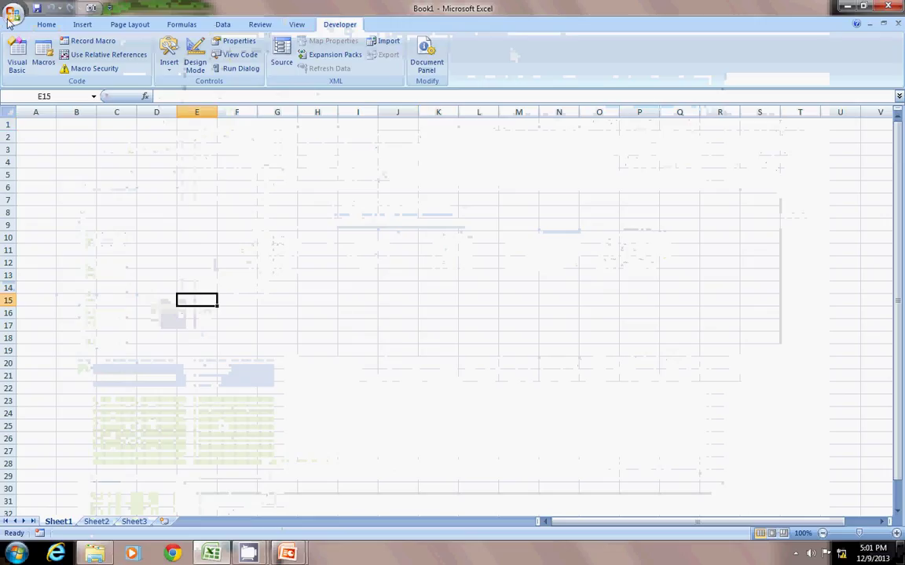
Open the Visual Basic editor, reposition its window and place the cursor in Module1's code area.
click(18, 62)
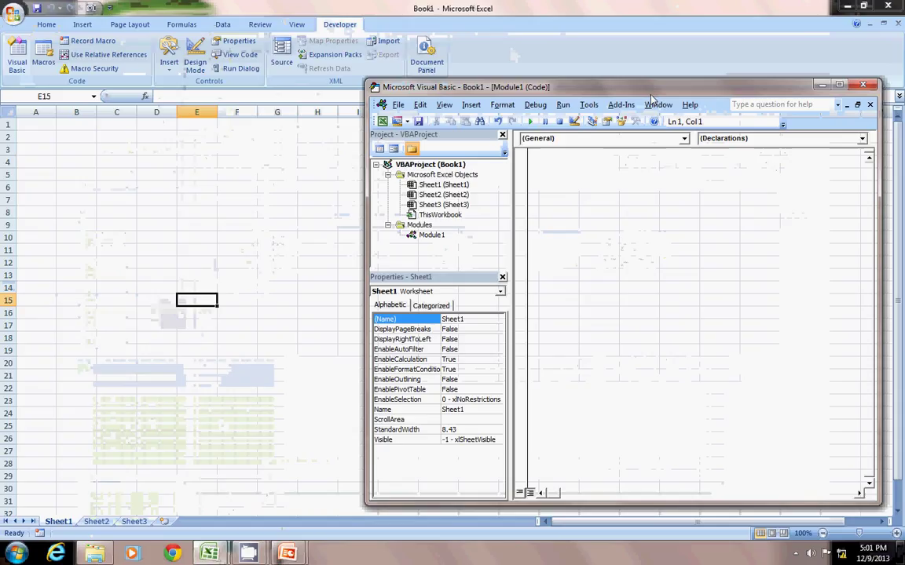
drag(613, 86, 446, 57)
click(267, 206)
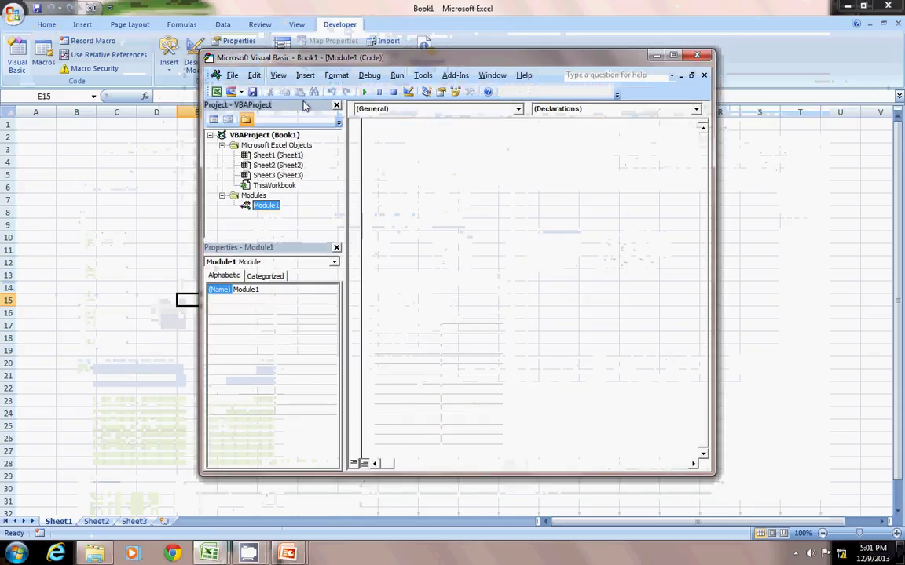
click(305, 75)
click(500, 162)
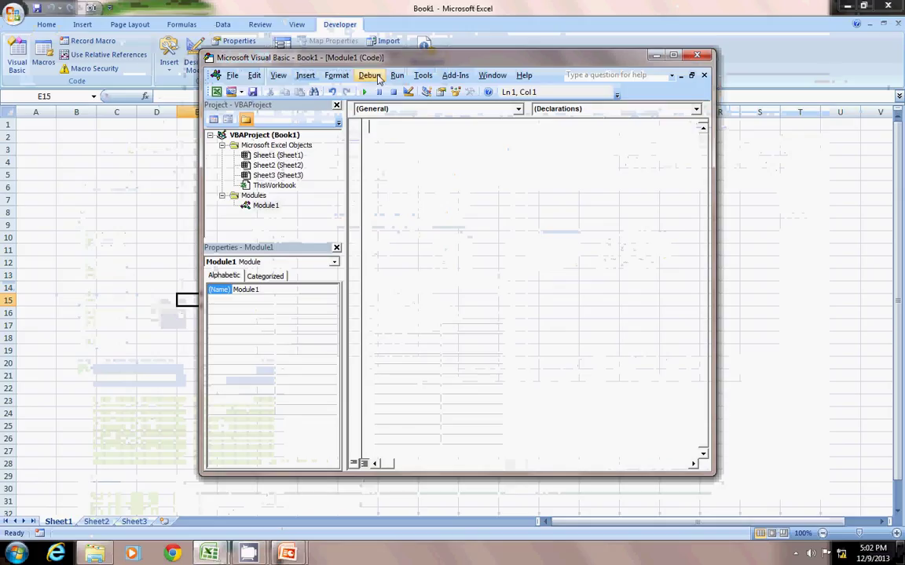
click(422, 75)
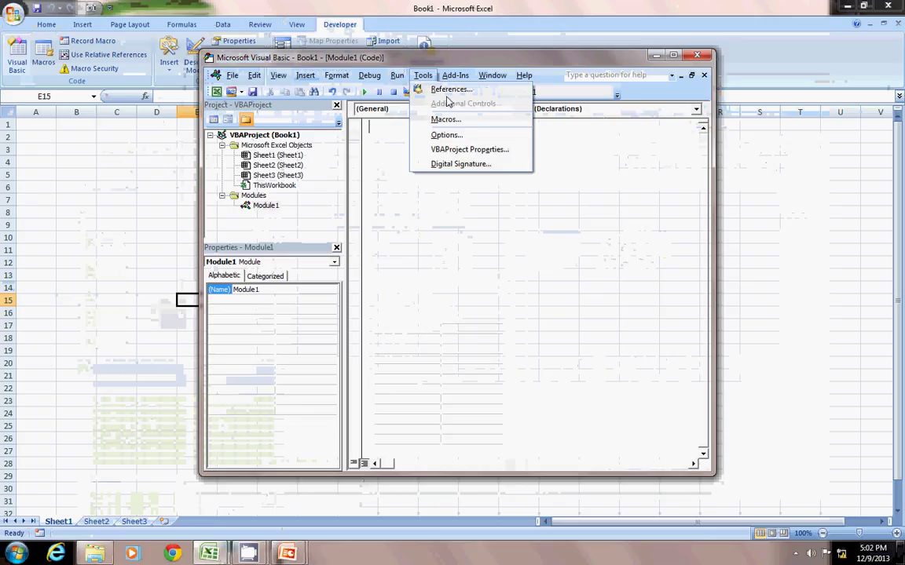
click(445, 150)
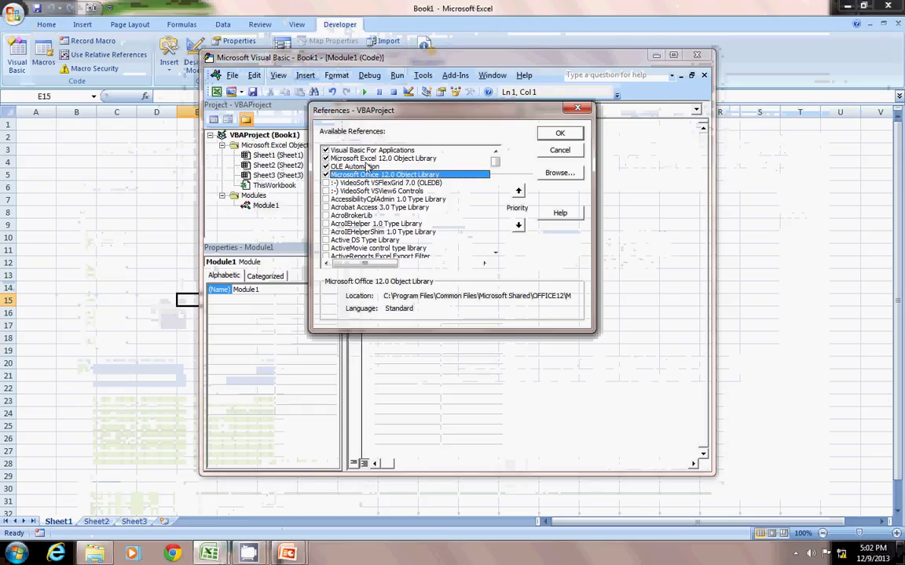
click(559, 133)
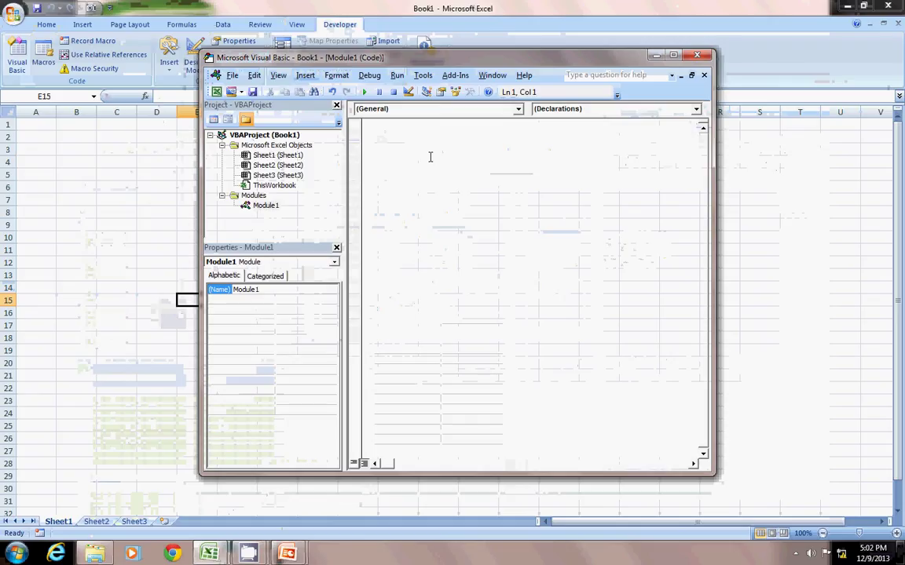
Enter the 'Sub open_Word' header so End Sub is added.
text(SUB)
key(BackSpace)
key(BackSpace)
key(BackSpace)
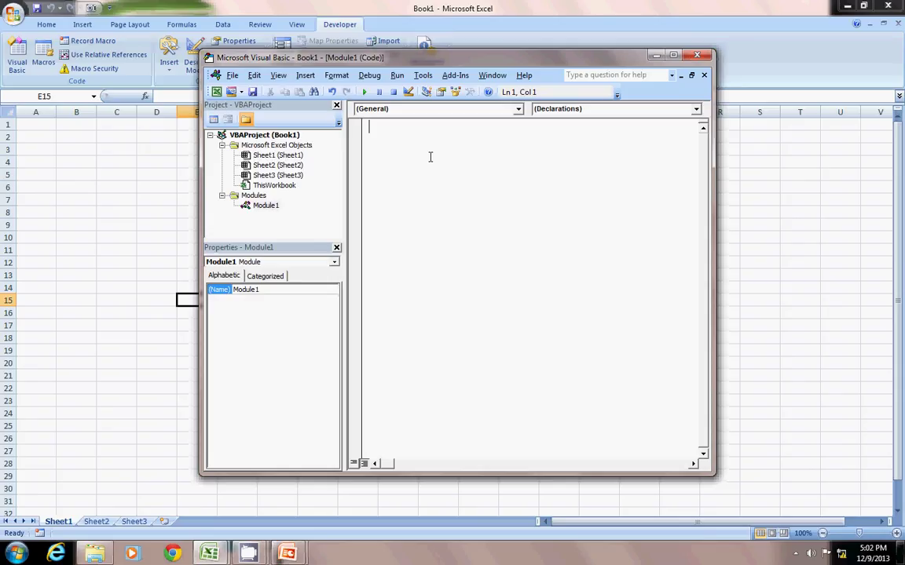
text(Sub )
text(open_)
text(Wor)
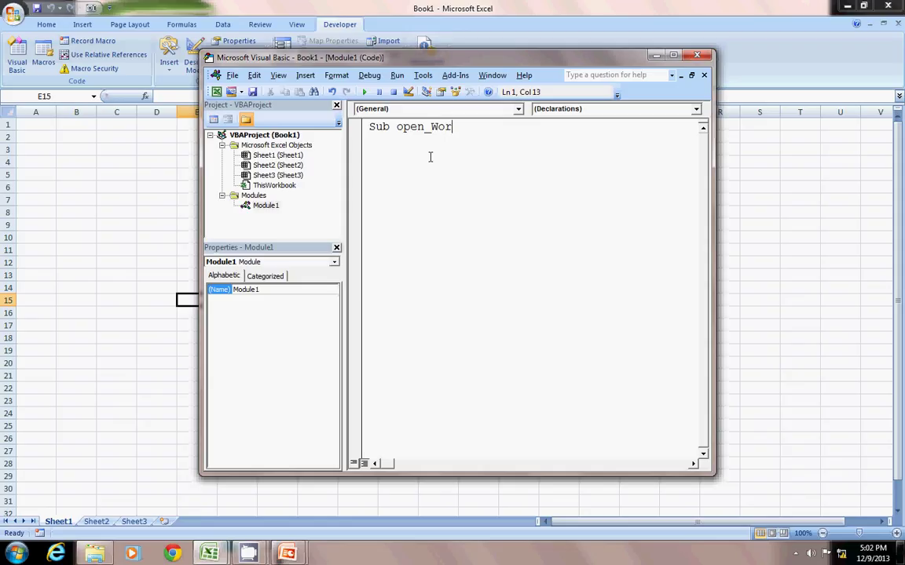
text(d)
key(Return)
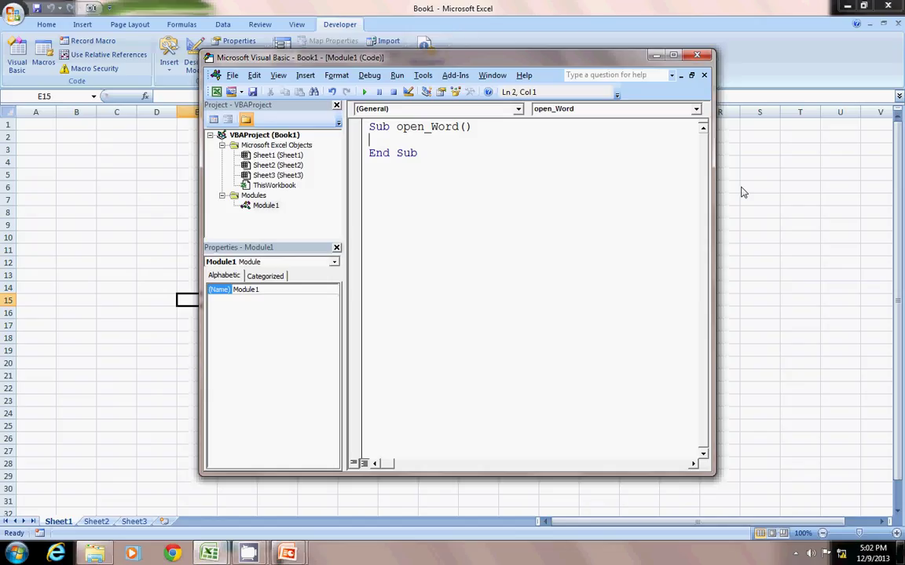
Inside open_Word, write 'Application.ActivateMicrosoftApp(' using IntelliSense, fixing stray typos.
text(Apl)
key(BackSpace)
text(plication)
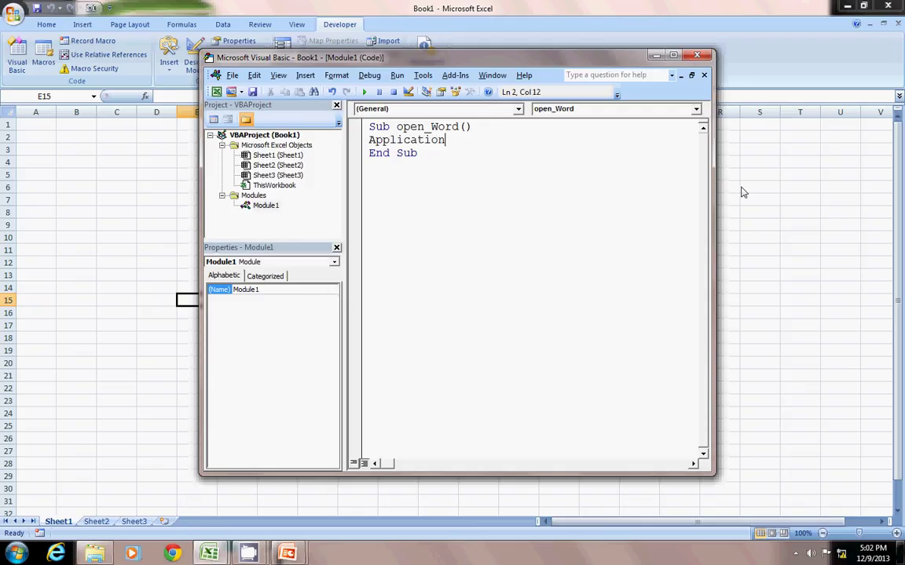
text(.)
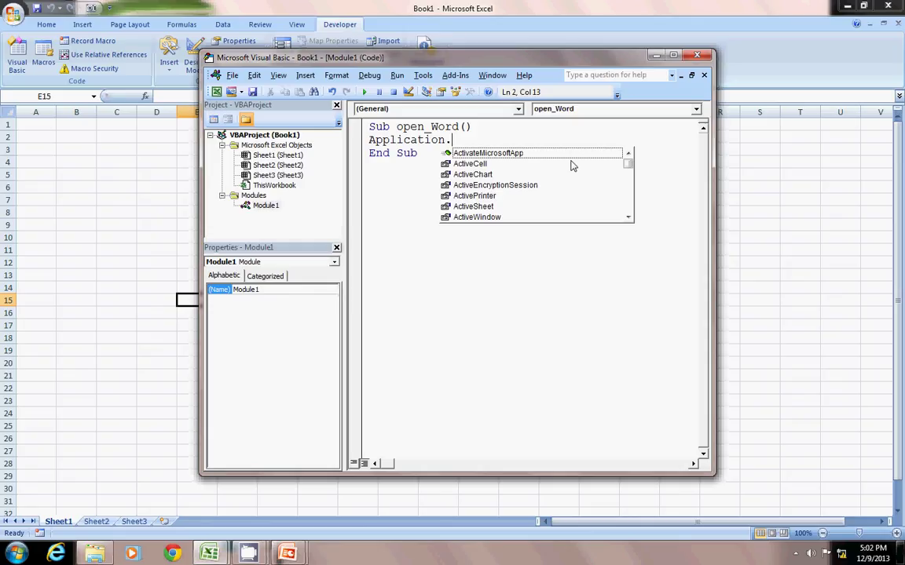
key(Tab)
text(a)
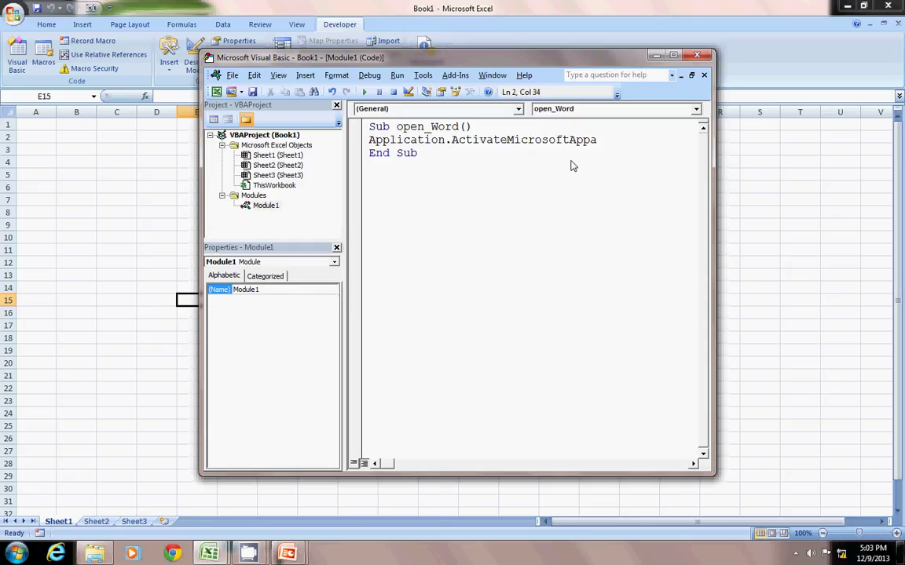
key(BackSpace)
text(()
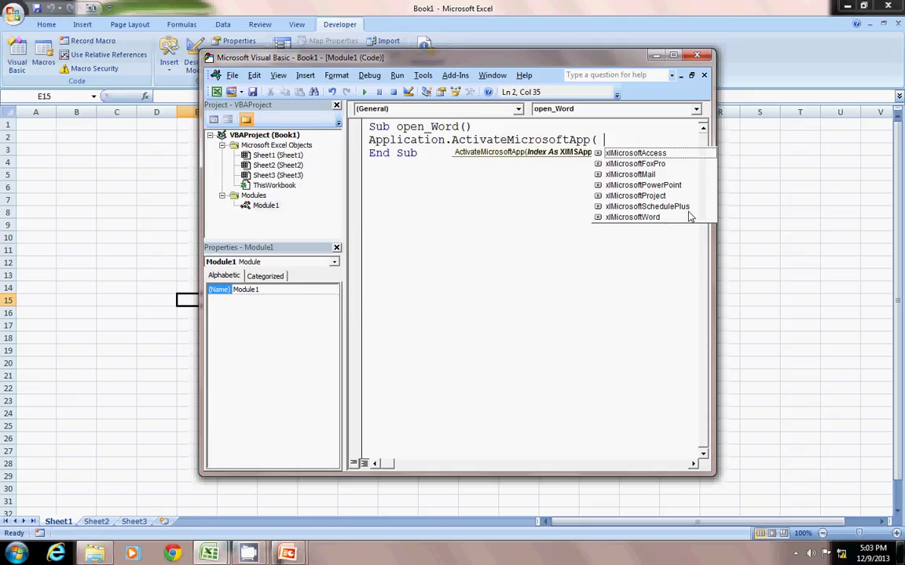
Complete the call as Application.ActivateMicrosoftApp (xlMicrosoftWord), clearing the compile errors.
double_click(690, 217)
key(Return)
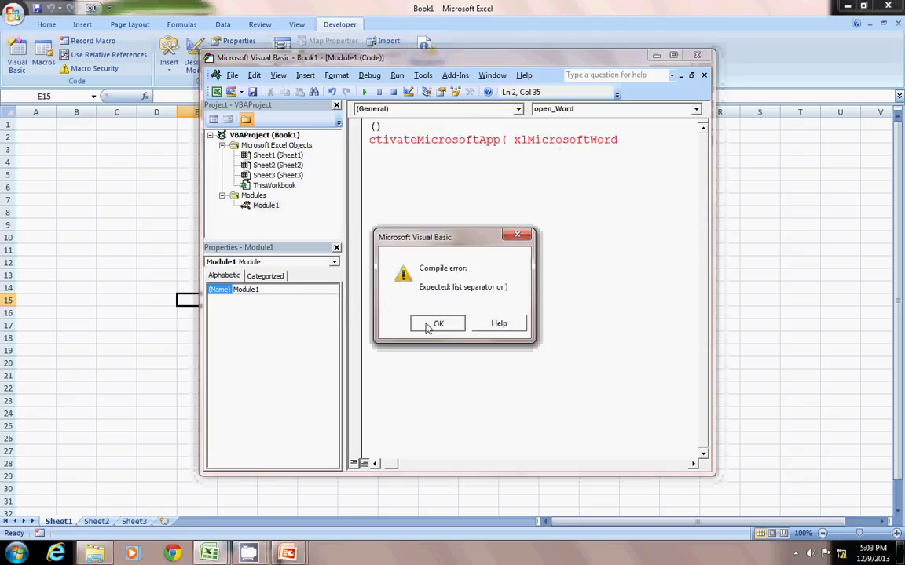
click(427, 328)
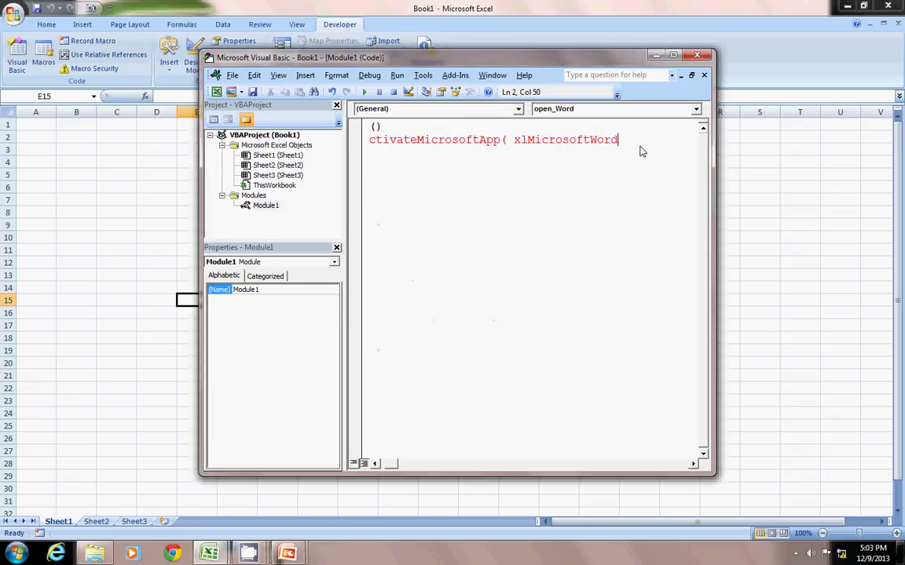
drag(640, 151, 503, 141)
click(505, 141)
text(()
key(Delete)
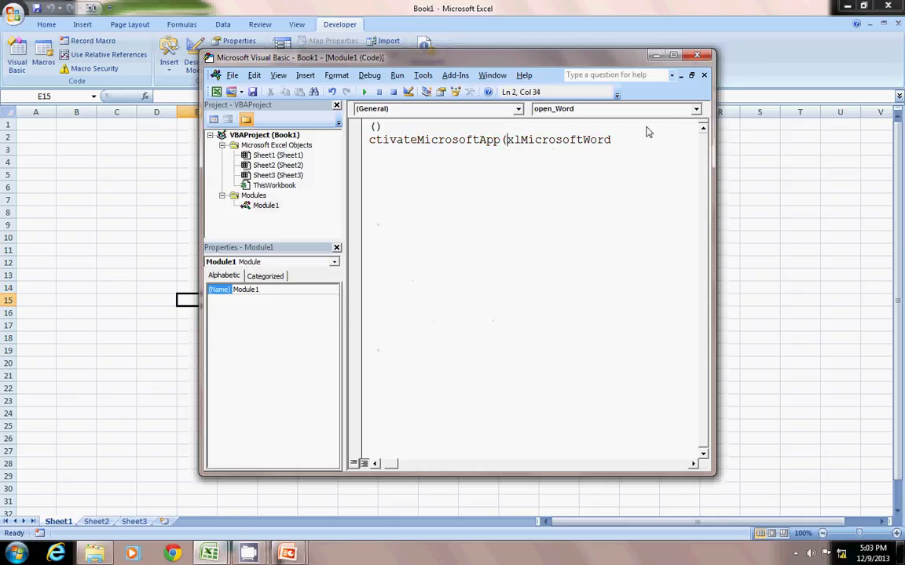
click(647, 132)
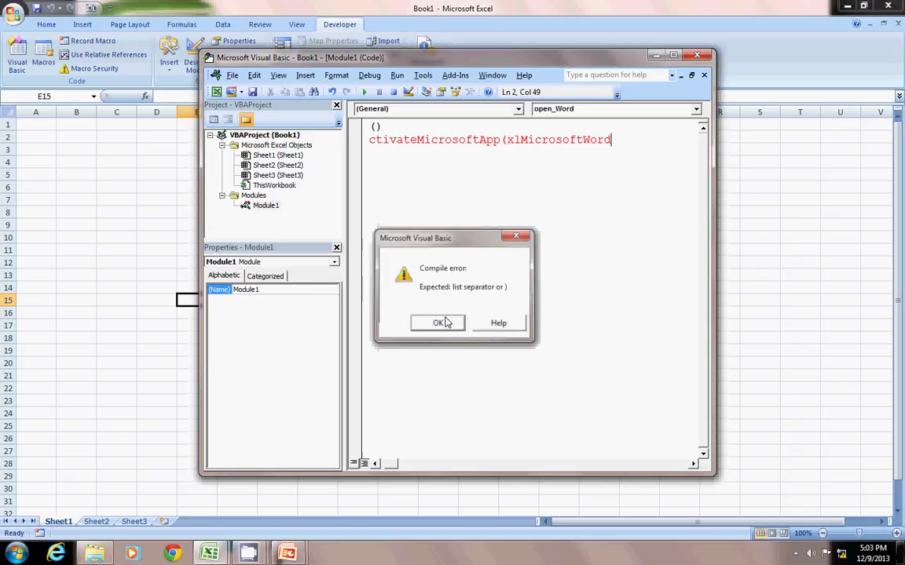
click(443, 322)
text())
key(Down)
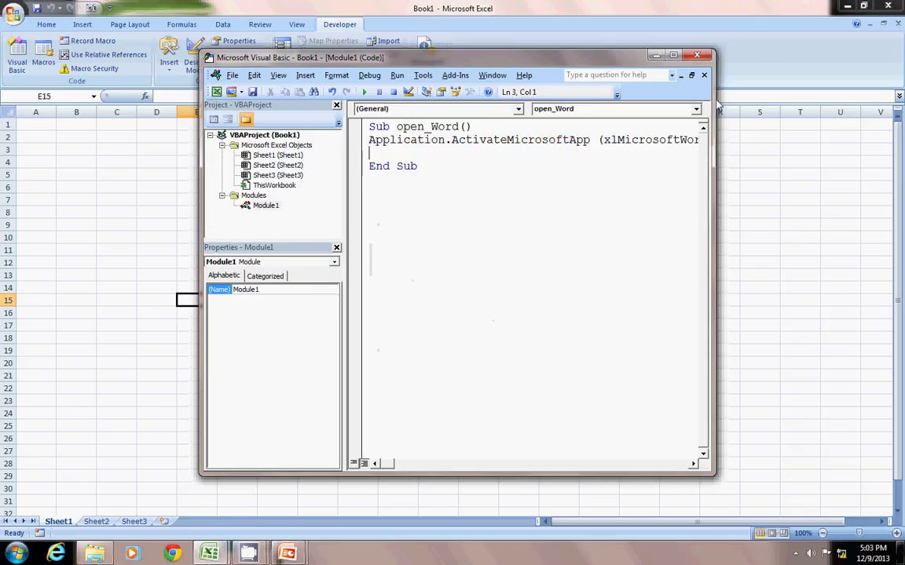
Widen the editor window and run open_Word with F5 to launch Word.
mouse_move(715, 102)
mouse_down()
mouse_move(803, 98)
mouse_move(751, 95)
mouse_up()
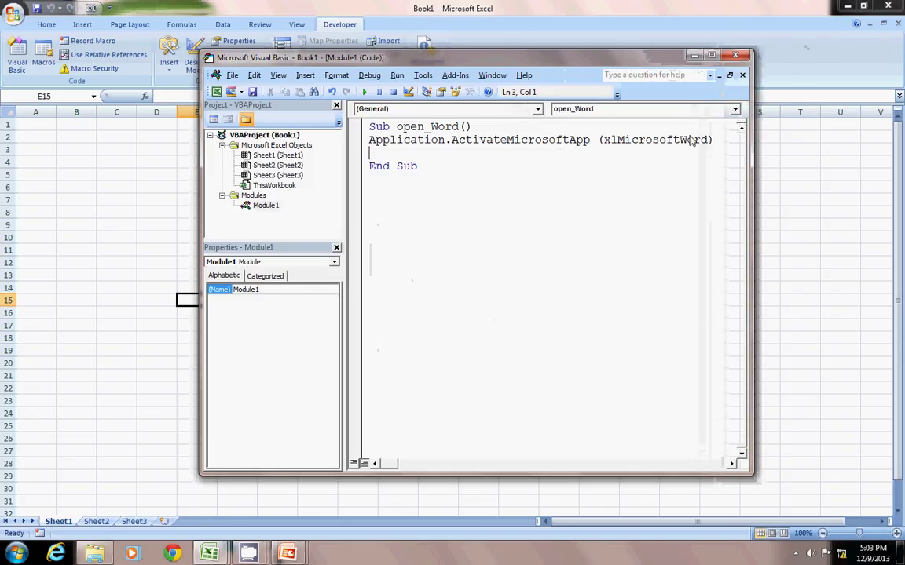
key(Down)
key(Down)
click(391, 156)
key(F5)
key(F5)
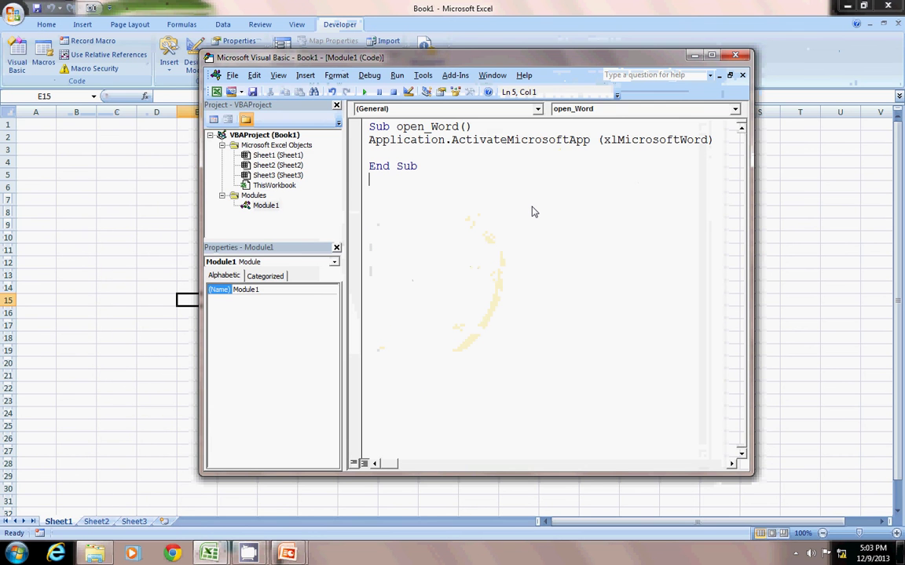
Remove the blank line above End Sub in open_Word.
key(BackSpace)
double_click(371, 161)
key(Up)
key(BackSpace)
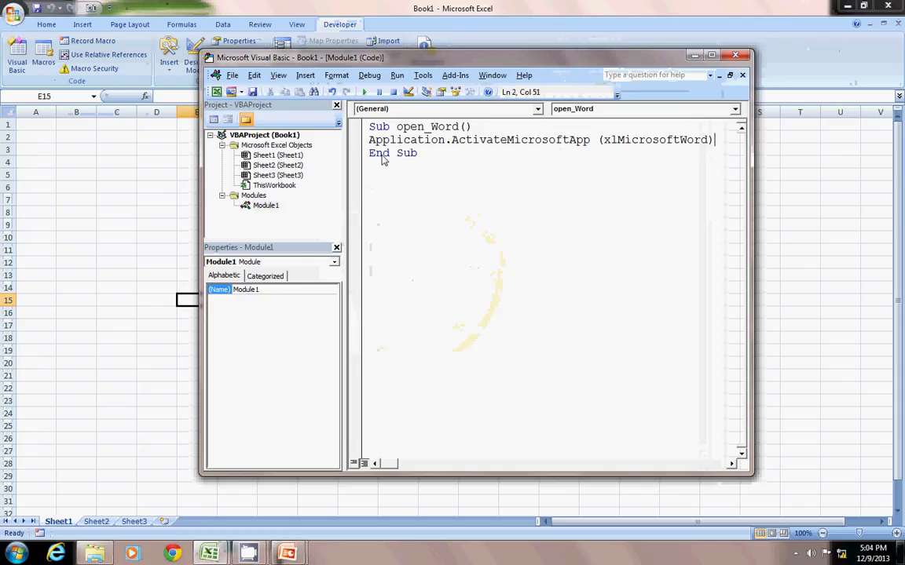
Add a 'Sub open_acc' procedure below open_Word.
click(389, 197)
key(Return)
text(su)
text(b )
text(open ()
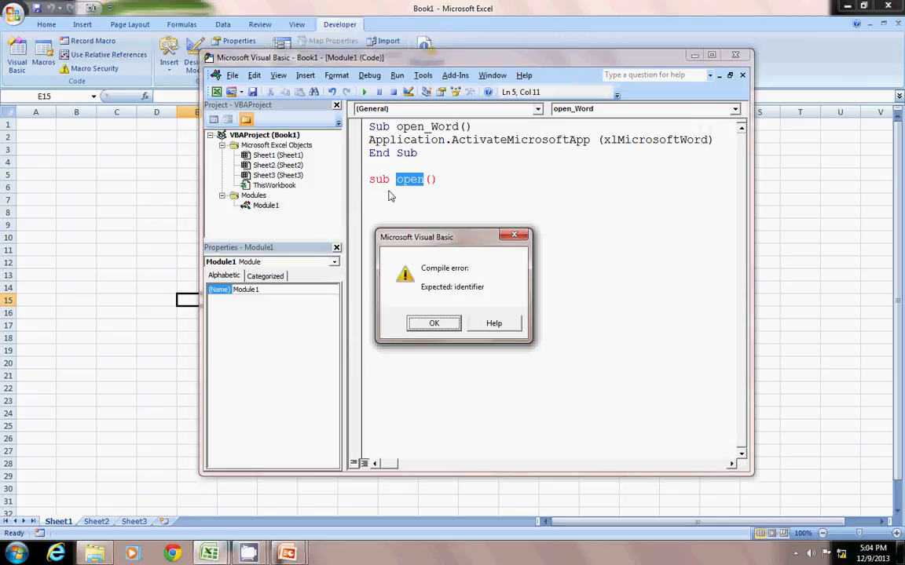
key(Return)
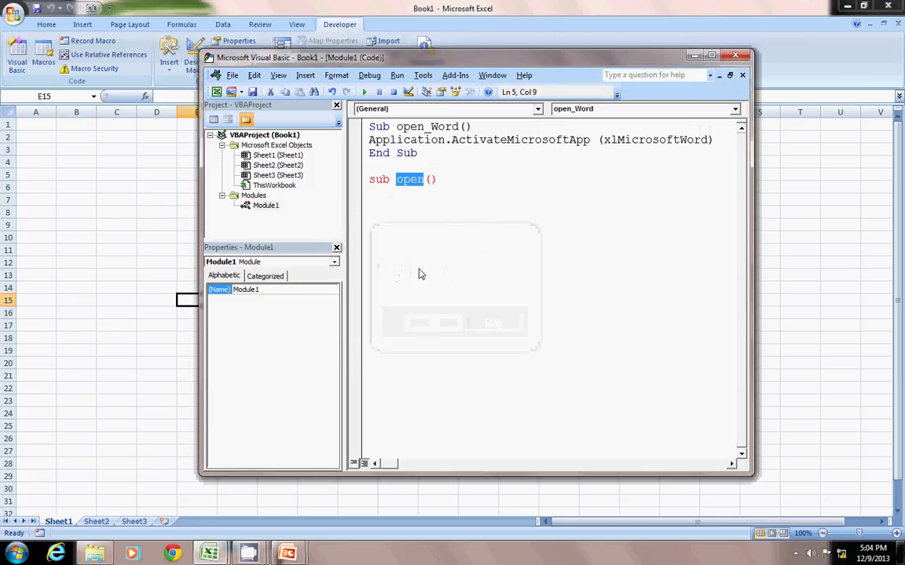
click(425, 179)
text(_)
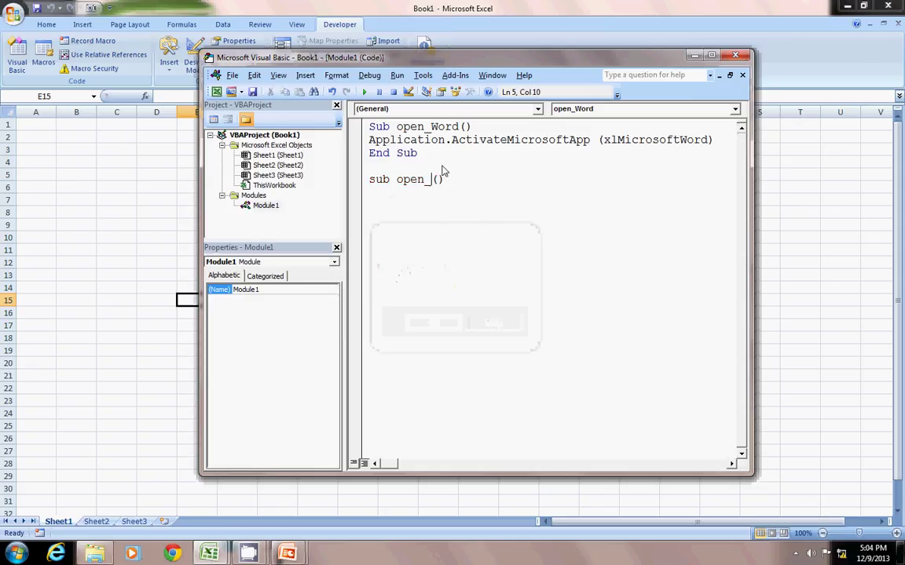
text(acc)
key(Return)
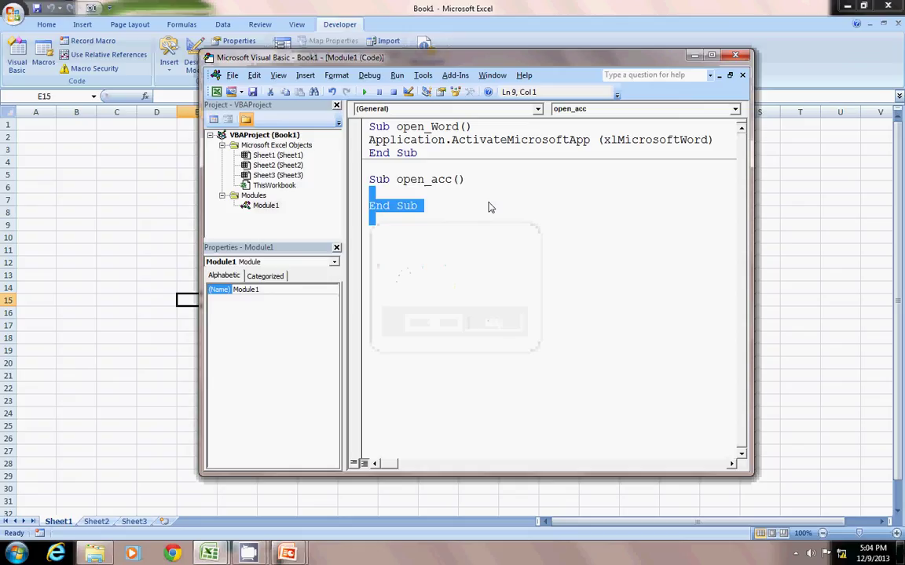
Write Application.ActivateMicrosoftApp(xlMicrosoftAccess) inside open_acc.
click(451, 192)
text(Ap)
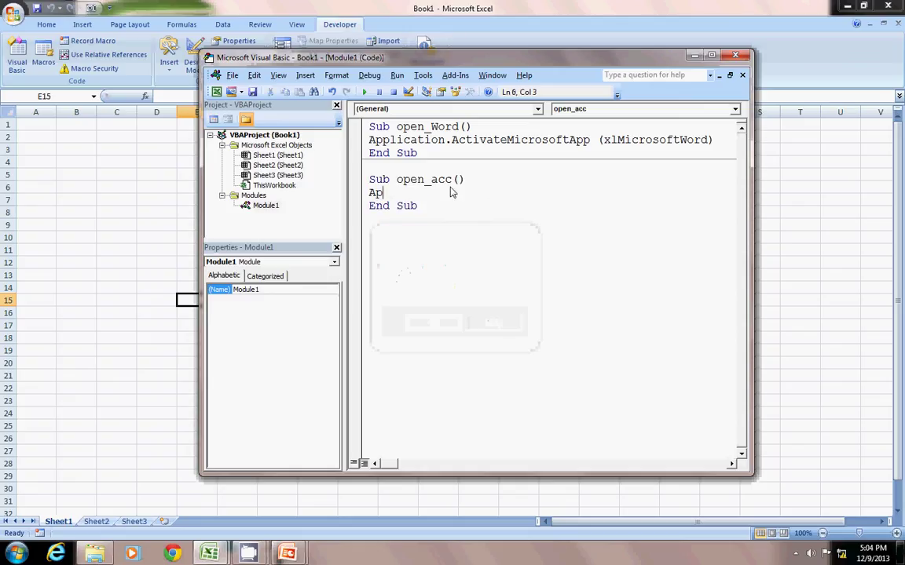
text(plication)
text(.)
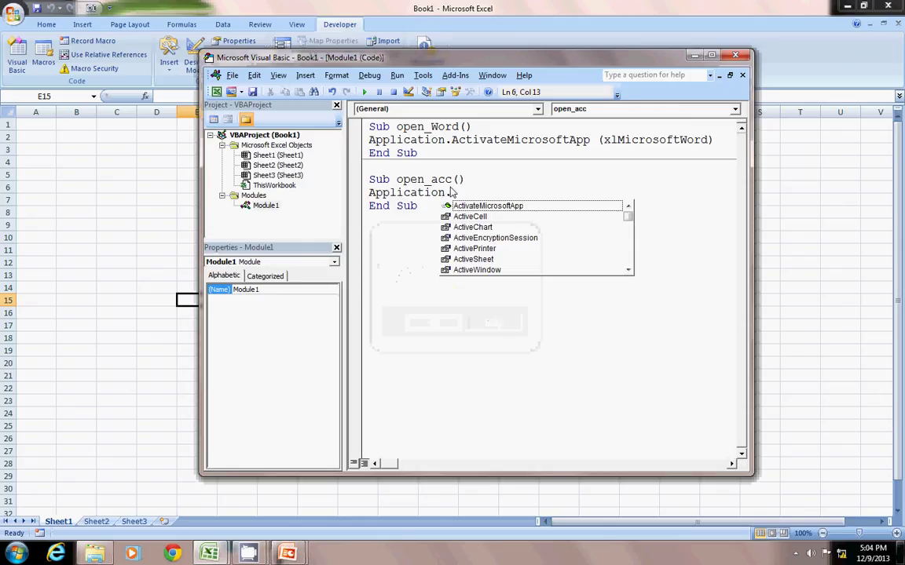
key(Tab)
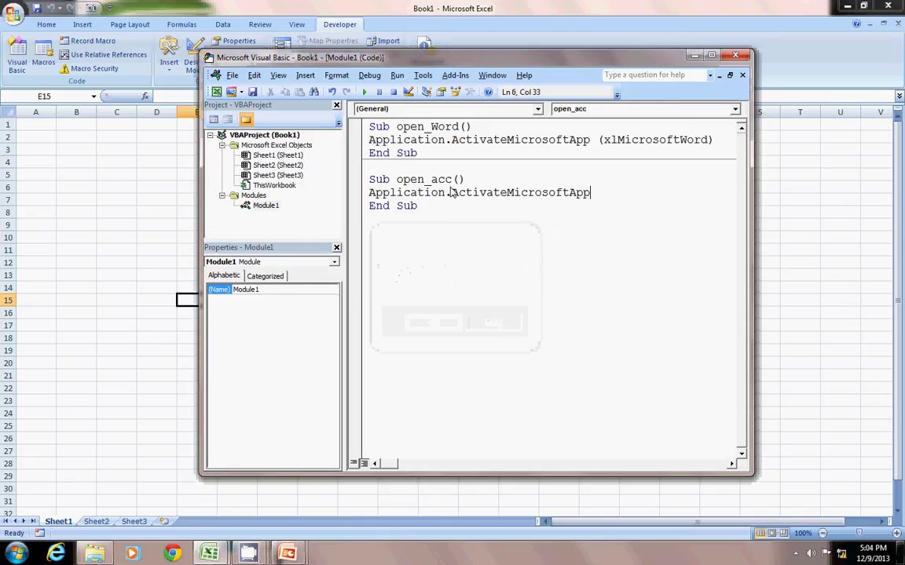
text((n)
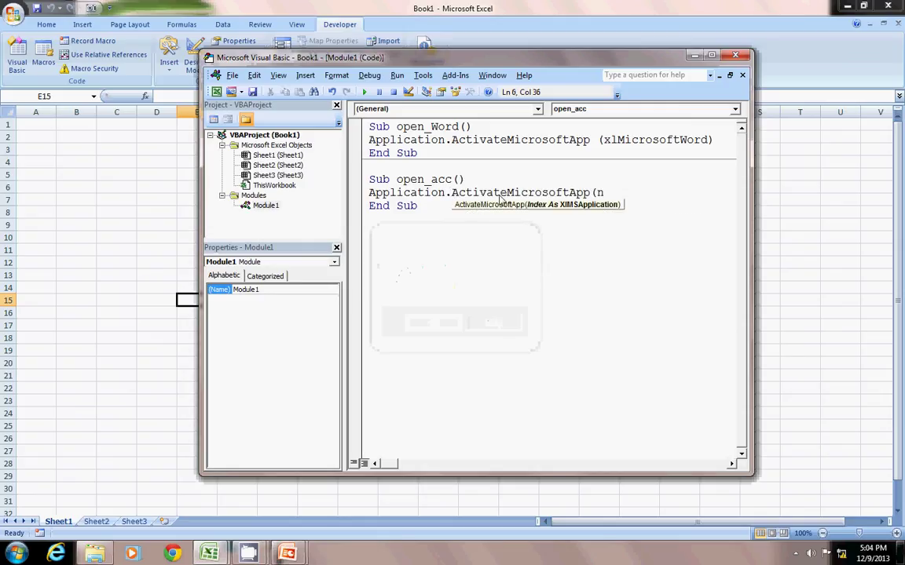
key(BackSpace)
key(BackSpace)
key(BackSpace)
text(()
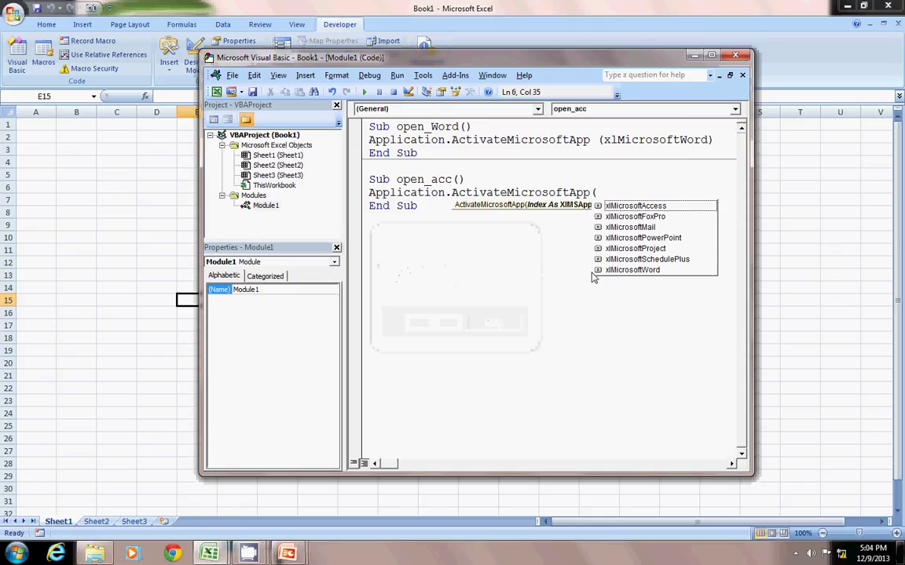
click(666, 239)
double_click(658, 206)
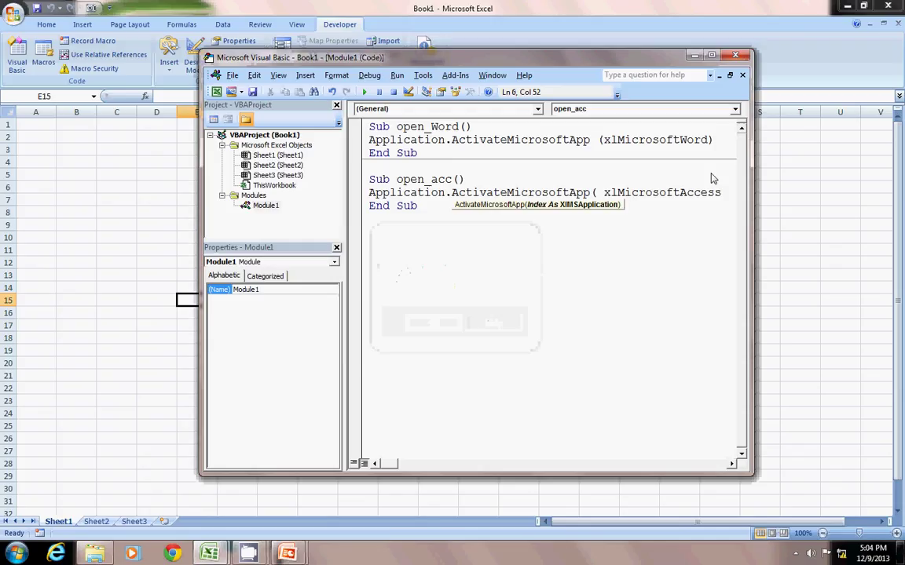
text())
key(Return)
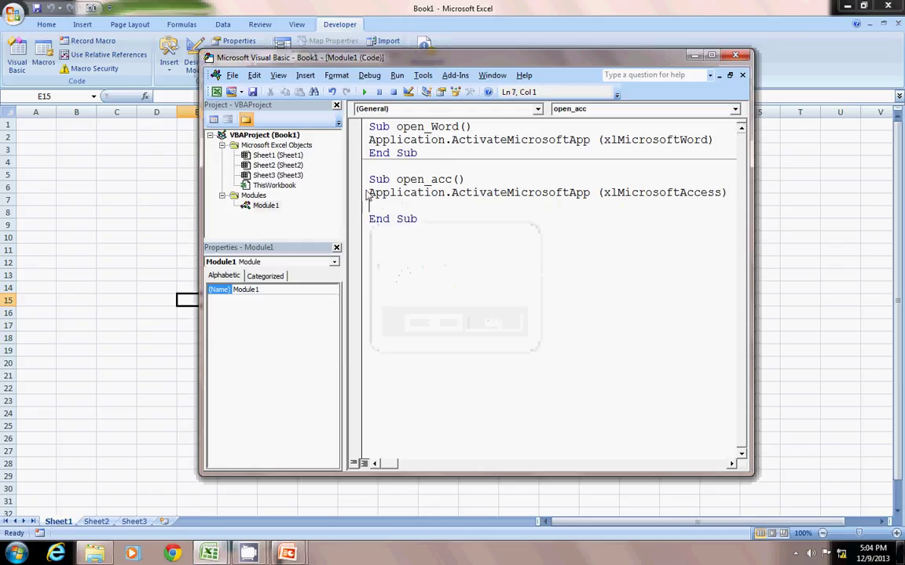
Copy the Access activation line and paste it into a new 'Sub open_ppt' procedure.
drag(367, 193, 727, 193)
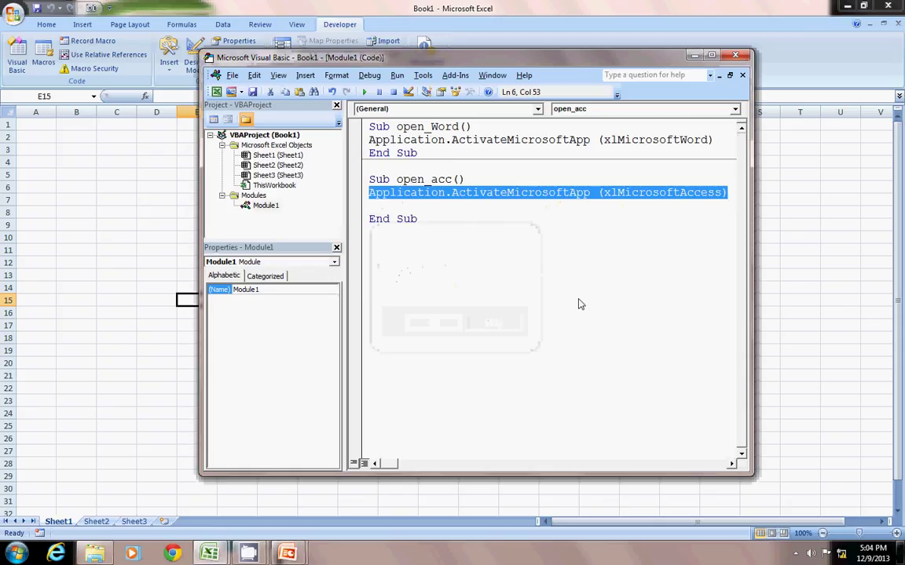
click(507, 237)
text(sub)
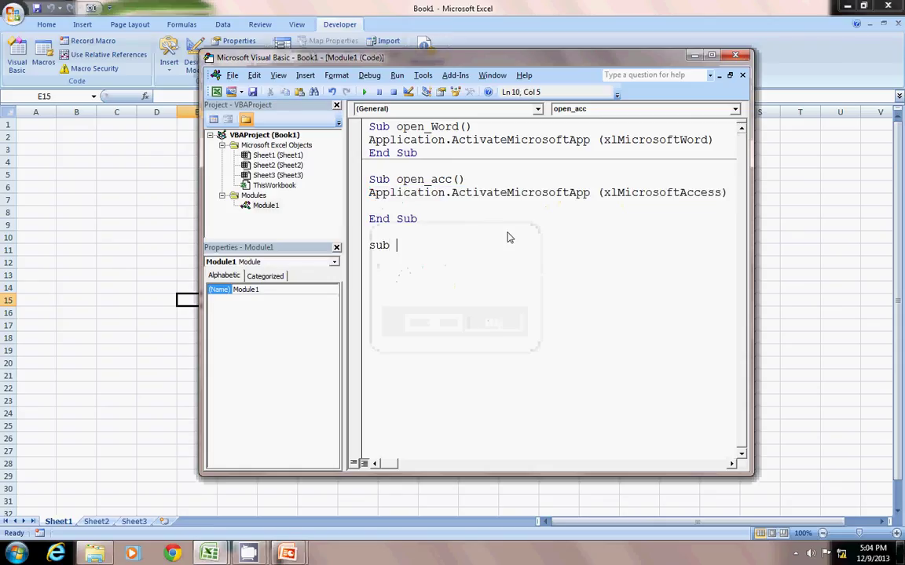
text( open)
text(_ppt)
key(Return)
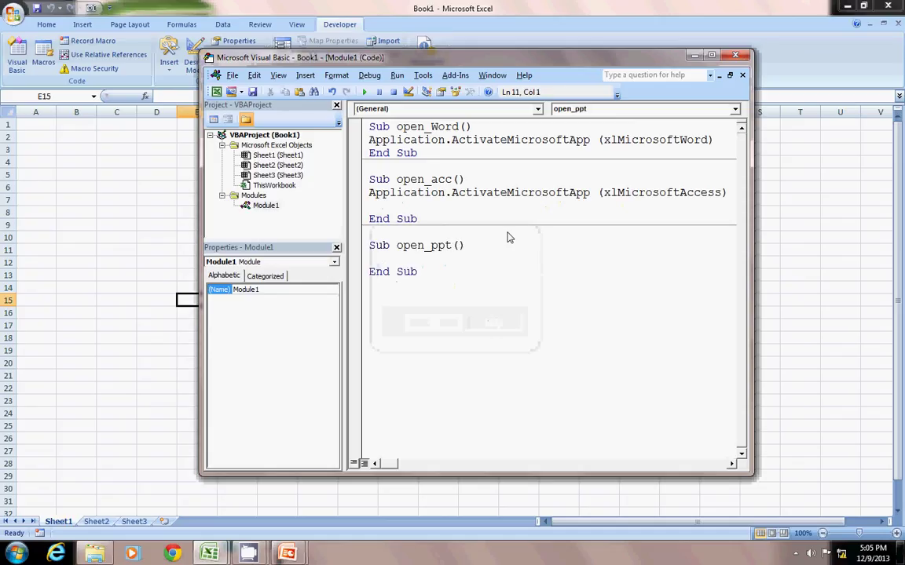
text(Application.ActivateMicrosoftApp (xlMicrosoftAccess))
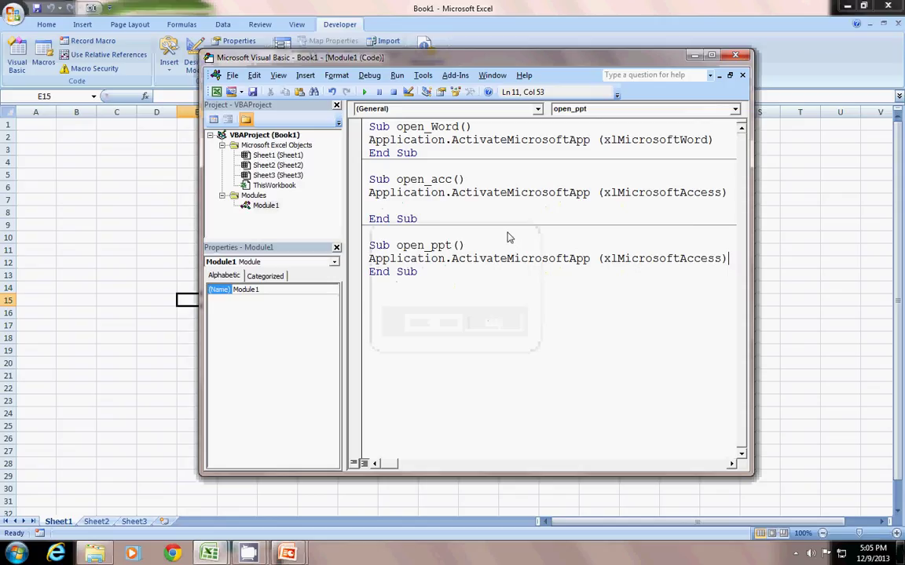
Replace the pasted argument with xlMicrosoftPowerPoint in open_ppt.
drag(679, 260, 723, 264)
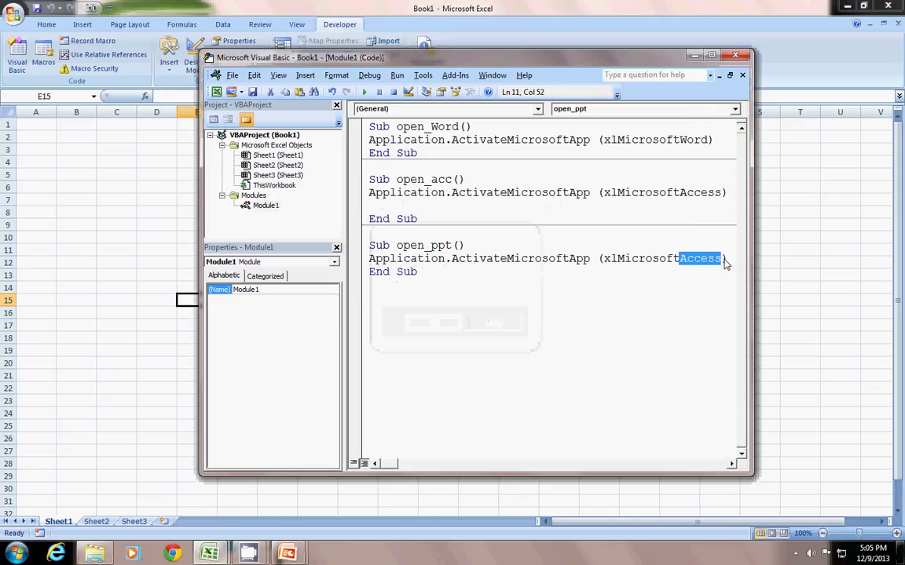
key(BackSpace)
key(BackSpace)
key(BackSpace)
key(BackSpace)
key(BackSpace)
key(BackSpace)
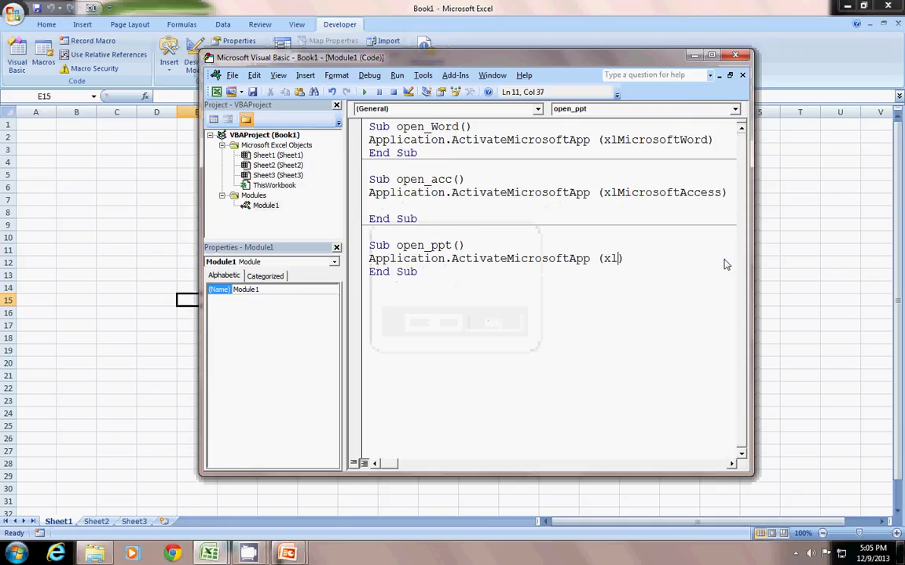
key(BackSpace)
key(BackSpace)
key(Delete)
key(BackSpace)
key(BackSpace)
text(()
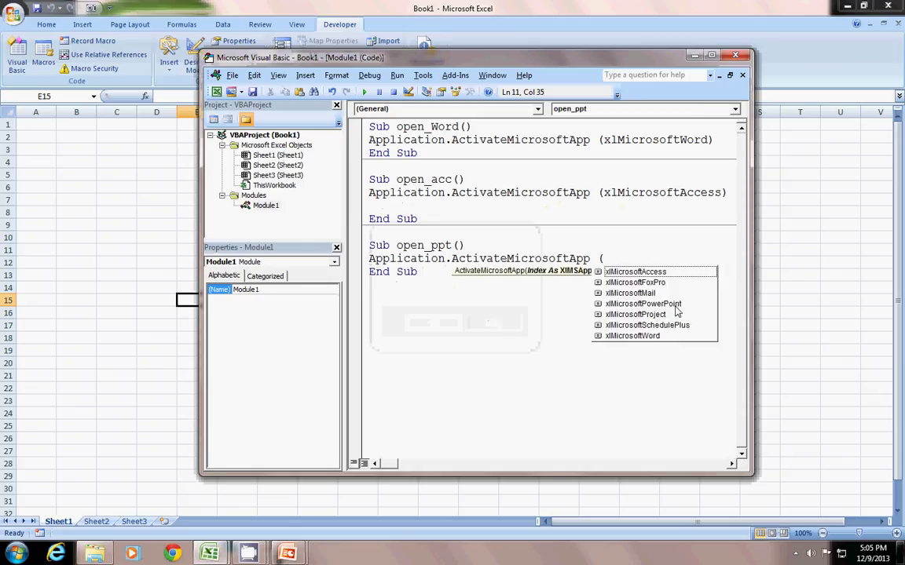
double_click(642, 304)
text())
key(Return)
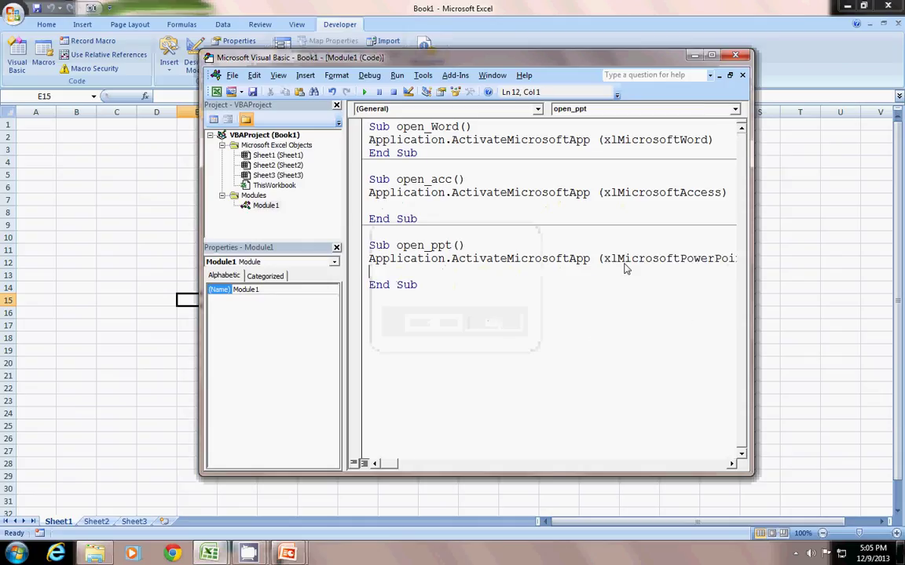
click(446, 208)
Run open_acc to launch Access, then select all code in the module.
click(365, 92)
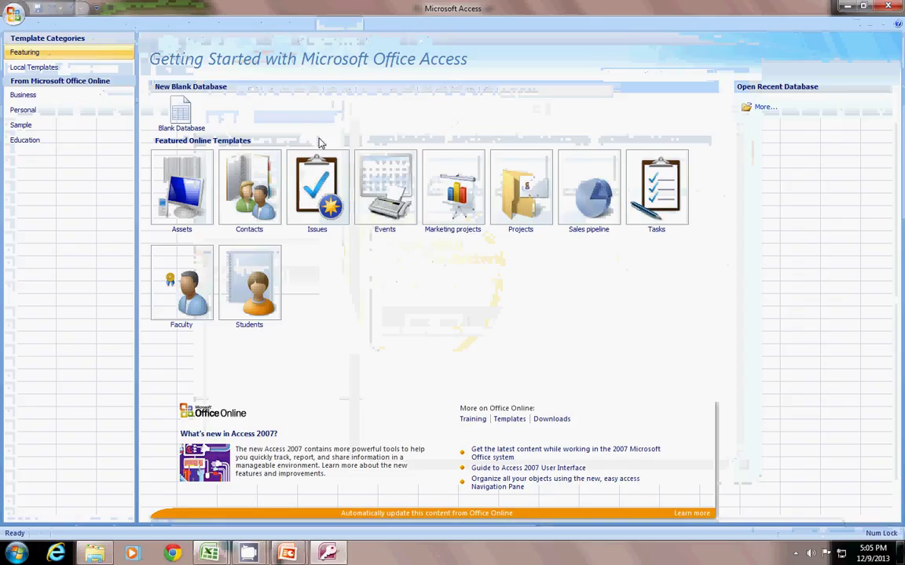
key(ctrl+a)
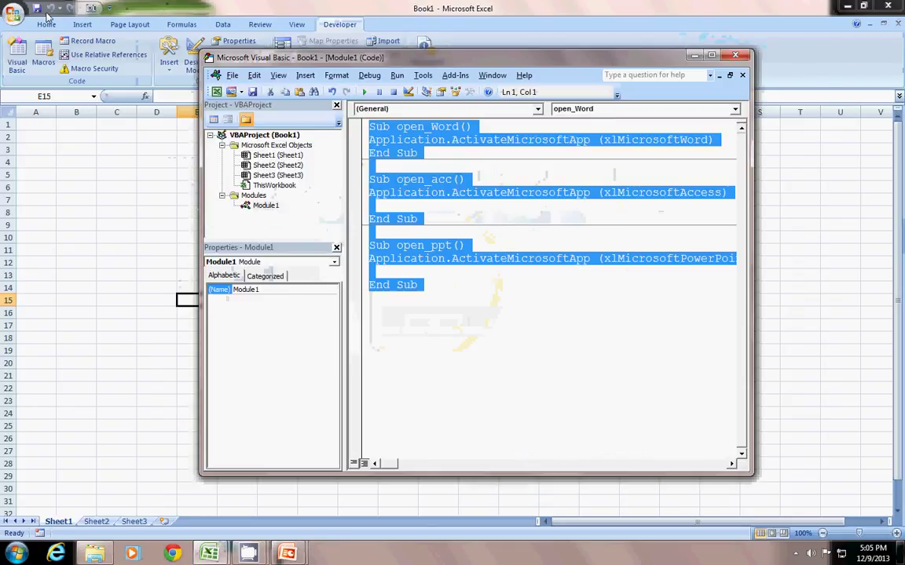
Back in the worksheet, paste the copied macro code at cell A4 and deselect it.
click(53, 208)
click(33, 163)
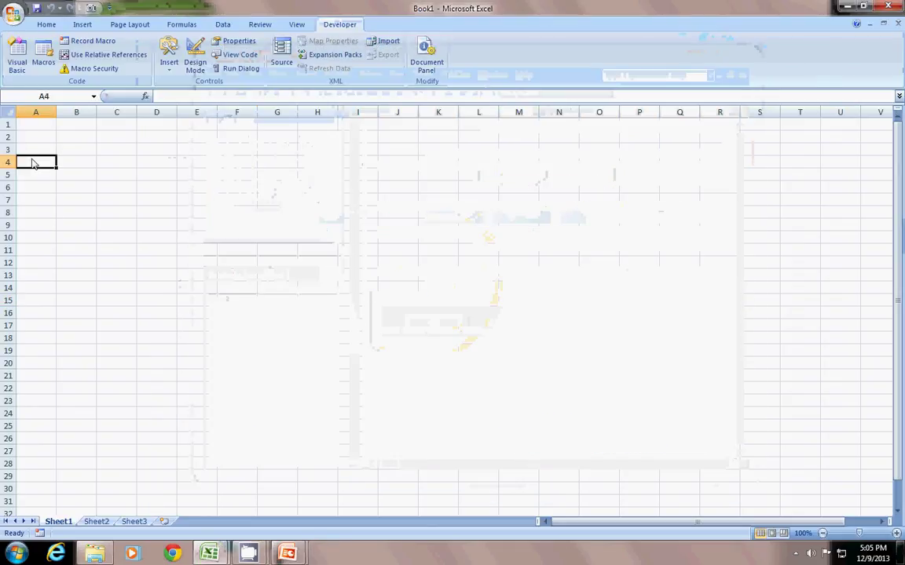
text(Sub open_Word() Application.ActivateMicrosoftApp (xlMicrosoftWord) End Sub  Sub open_acc() Application.ActivateMicrosoftApp (xlMicrosoftAccess)  End Sub  Sub open_ppt() Application.ActivateMicrosoftApp (xlMicrosoftPowerPoint)  End Sub)
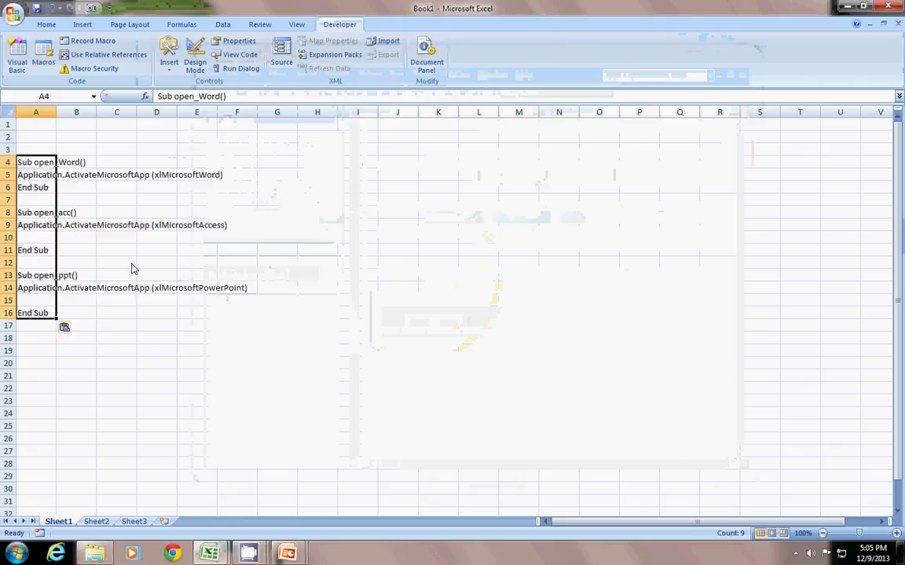
click(237, 463)
click(153, 362)
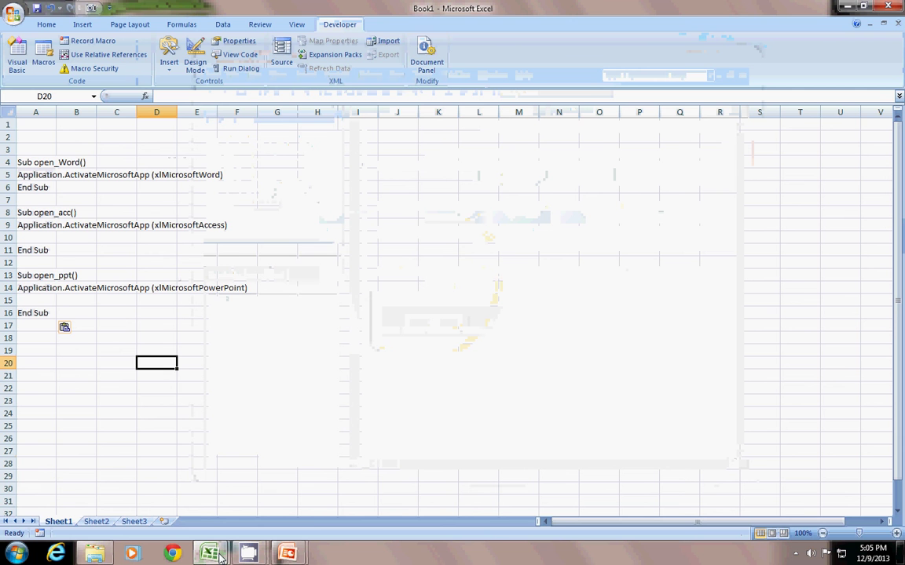
Switch to the PowerPoint slide show from the taskbar.
mouse_move(288, 553)
click(358, 483)
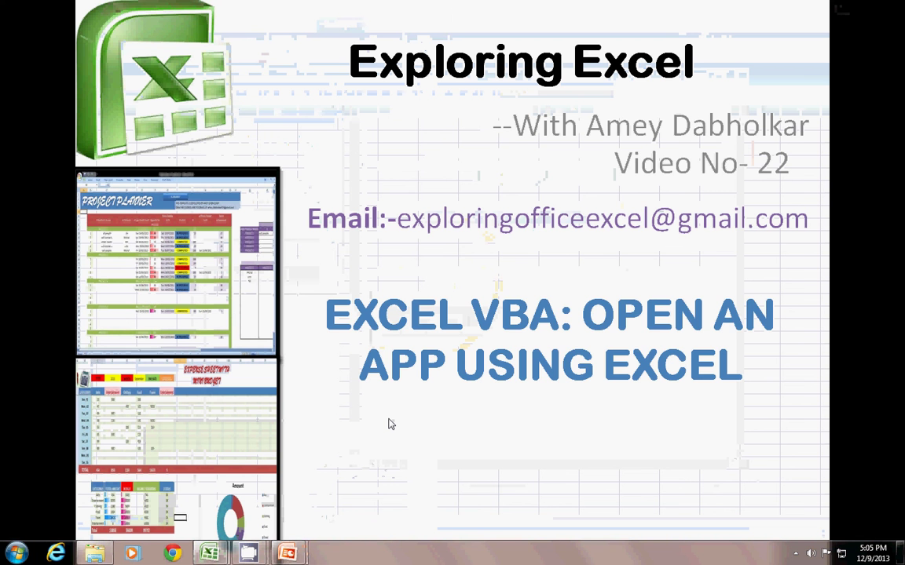